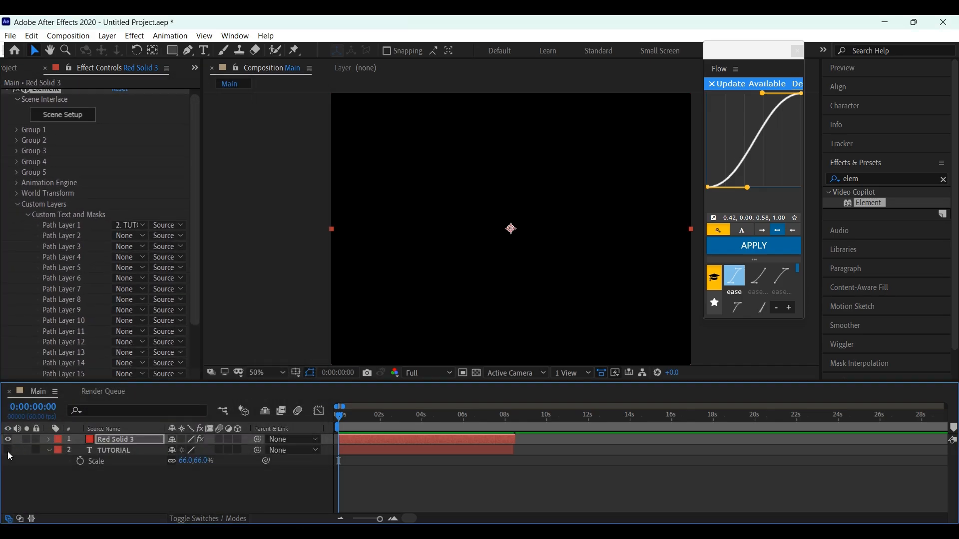
pyautogui.scroll(1, 82, 131)
# - Enter Element's Scene Setup and reach the extrusion's Bevel Copies choice
pyautogui.click(79, 122)
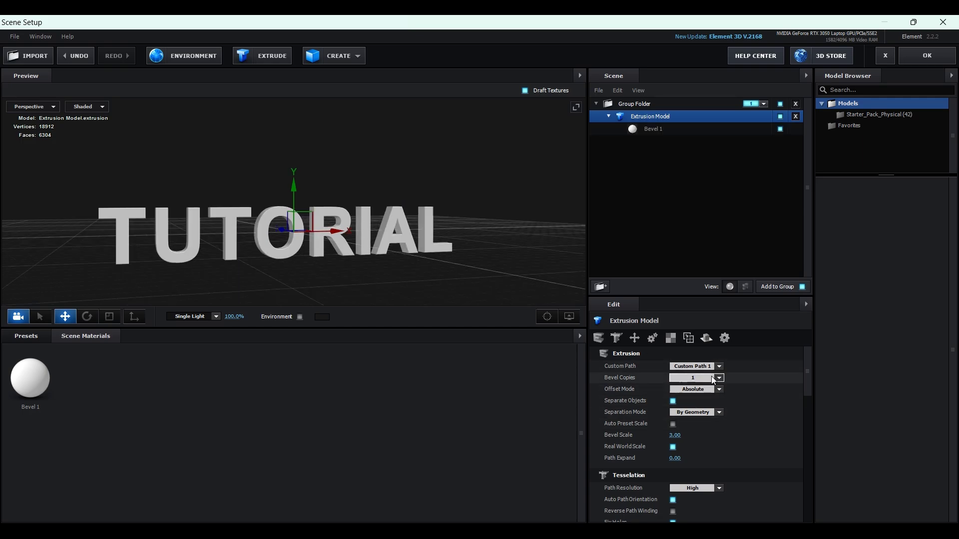
pyautogui.click(714, 379)
# - Give the extrusion 3 bevel copies and browse to the Pro_Shaders_2 Metal material presets
pyautogui.click(694, 408)
pyautogui.click(32, 338)
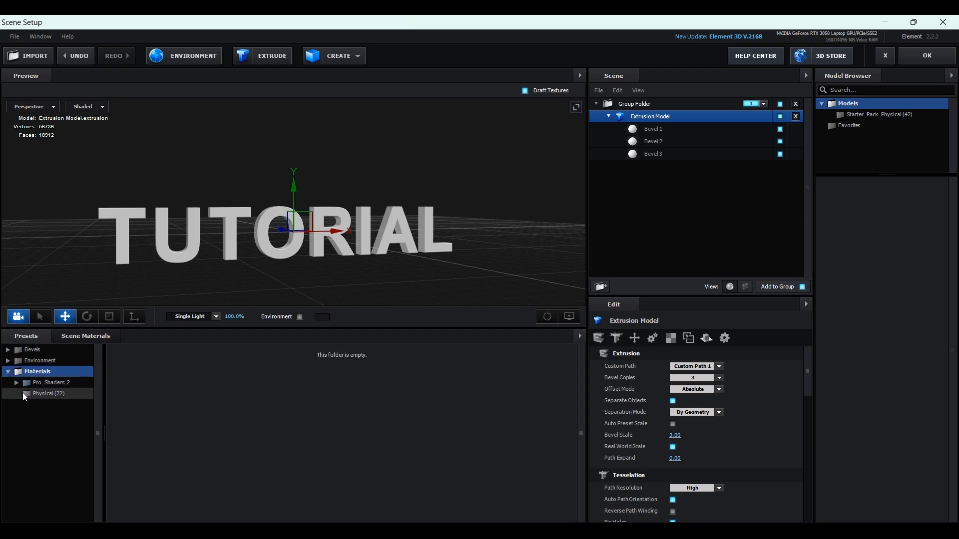
pyautogui.click(16, 382)
pyautogui.scroll(-1, 41, 421)
pyautogui.click(59, 429)
# - Apply clean_metal_brushed to Bevel 2 and metal_black to Bevel 1, then select Bevel 3
pyautogui.moveTo(287, 376); pyautogui.dragTo(676, 151)
pyautogui.scroll(-1, 418, 427)
pyautogui.scroll(-1, 419, 427)
pyautogui.moveTo(657, 127); pyautogui.dragTo(656, 127)
pyautogui.scroll(-3, 401, 459)
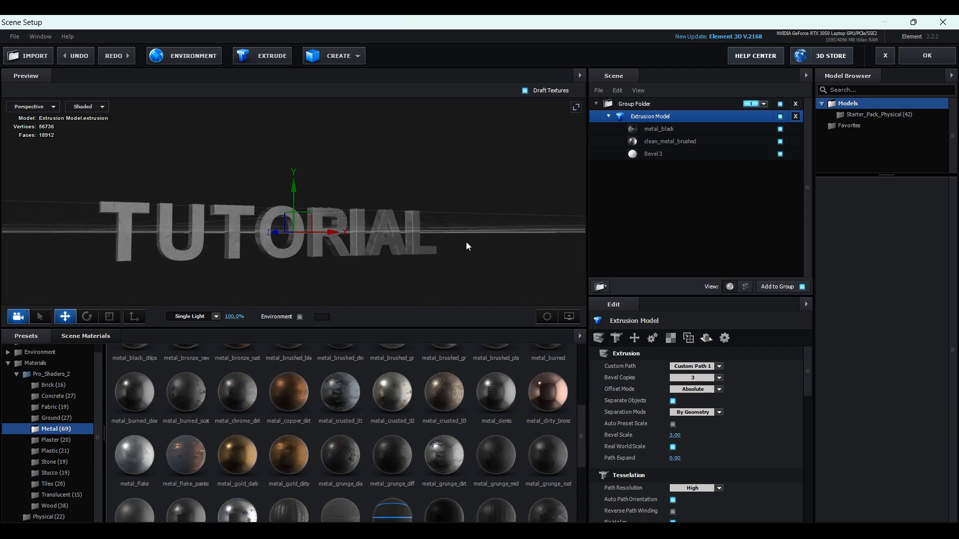
pyautogui.moveTo(466, 242)
pyautogui.mouseDown()
pyautogui.moveTo(439, 219)
pyautogui.moveTo(472, 196)
pyautogui.moveTo(582, 173)
pyautogui.mouseUp()
pyautogui.click(661, 155)
# - Apply metal_grunge_dirty to Bevel 3 and inspect the text from several angles
pyautogui.moveTo(686, 170); pyautogui.dragTo(691, 154)
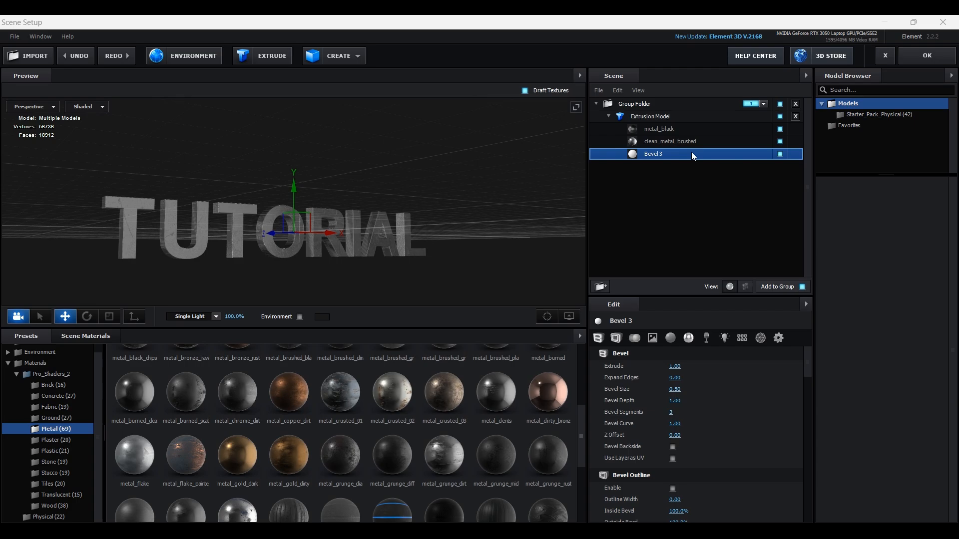
pyautogui.moveTo(562, 232); pyautogui.dragTo(506, 223)
pyautogui.click(681, 128)
pyautogui.click(685, 155)
pyautogui.moveTo(547, 196); pyautogui.dragTo(531, 198)
pyautogui.moveTo(569, 289); pyautogui.dragTo(524, 266)
# - Set the third bevel to Extrude 1.95, Expand Edges 2.50, Bevel Depth 3.10, softer curve and forward Z offset
pyautogui.moveTo(679, 367)
pyautogui.mouseDown()
pyautogui.moveTo(697, 367)
pyautogui.moveTo(495, 260)
pyautogui.mouseUp()
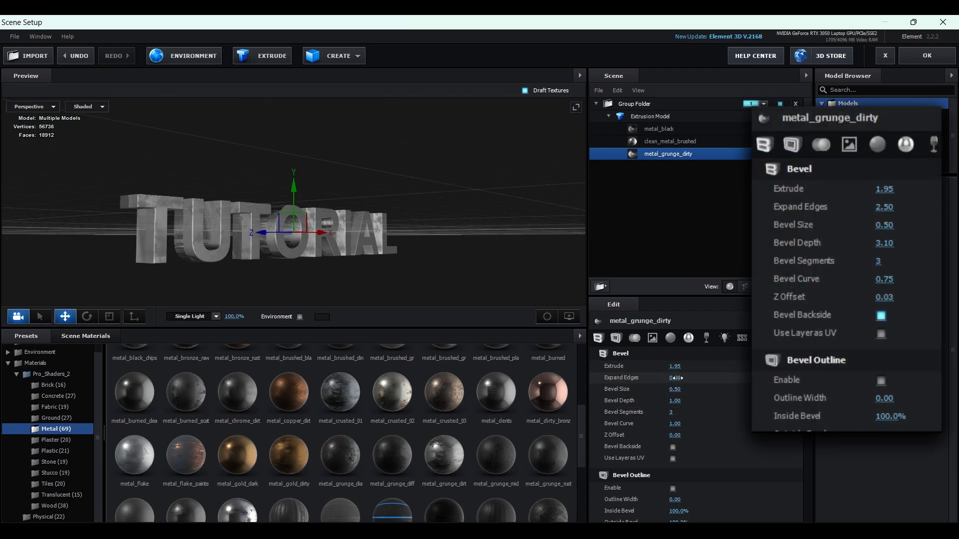
pyautogui.moveTo(674, 377)
pyautogui.mouseDown()
pyautogui.moveTo(746, 377)
pyautogui.moveTo(738, 382)
pyautogui.mouseUp()
pyautogui.moveTo(408, 245); pyautogui.dragTo(460, 245)
pyautogui.moveTo(674, 423)
pyautogui.mouseDown()
pyautogui.moveTo(664, 428)
pyautogui.moveTo(694, 429)
pyautogui.mouseUp()
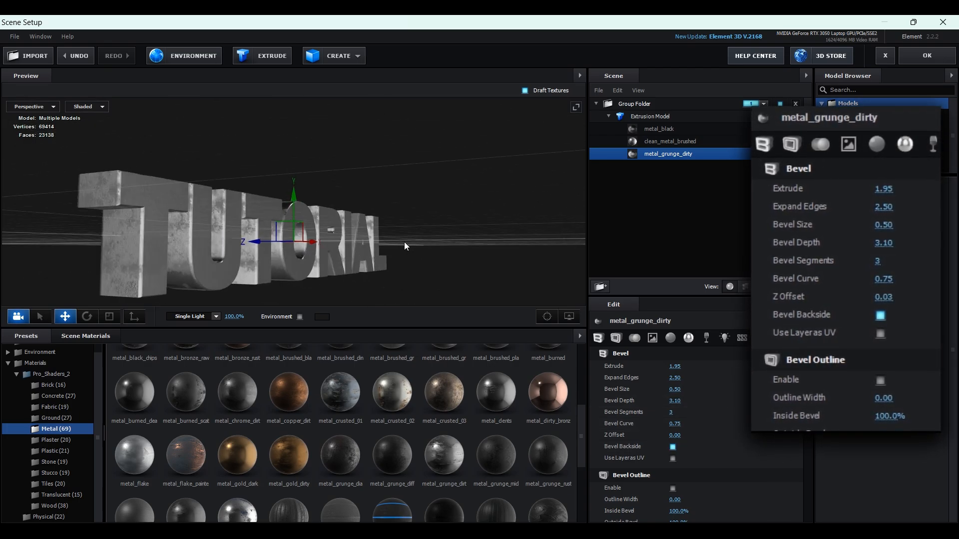
pyautogui.moveTo(680, 434)
pyautogui.mouseDown()
pyautogui.moveTo(672, 437)
pyautogui.moveTo(686, 435)
pyautogui.mouseUp()
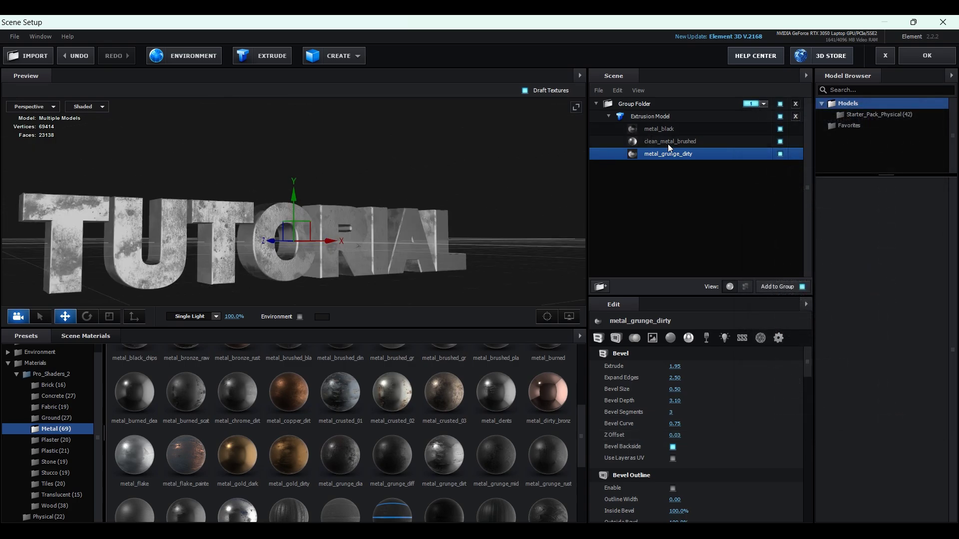
# - On clean_metal_brushed, adjust Expand Edges and set a dark red diffuse colour (A70000)
pyautogui.click(667, 144)
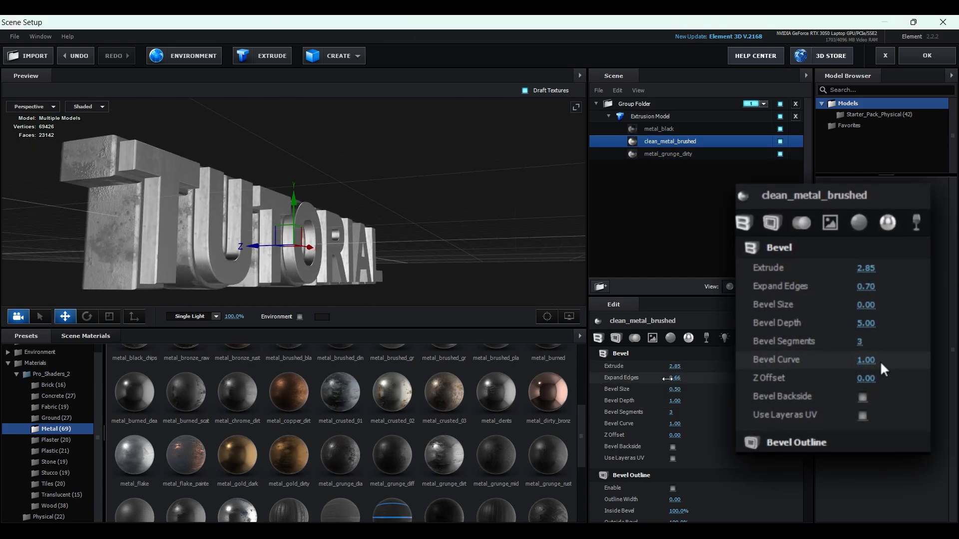
pyautogui.click(679, 378)
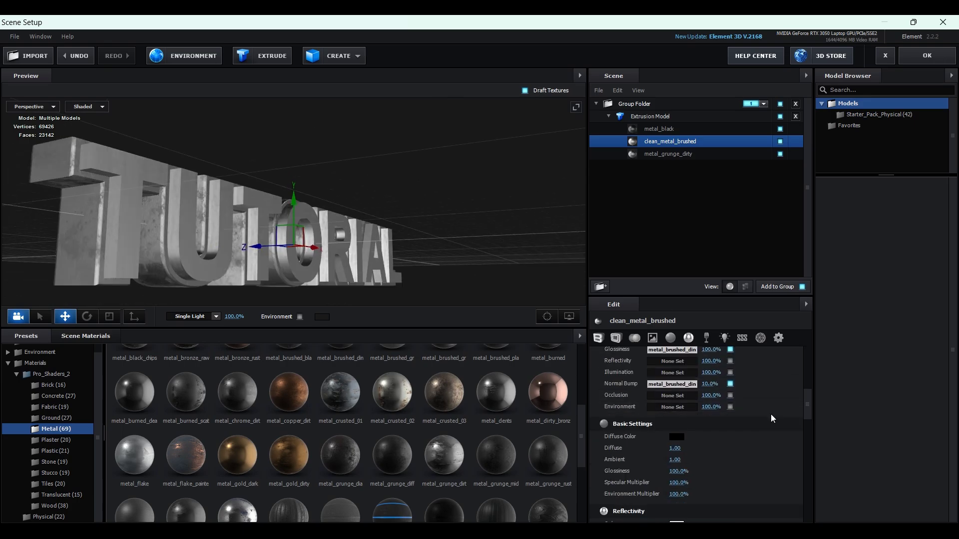
pyautogui.scroll(-2, 771, 414)
pyautogui.click(678, 403)
pyautogui.click(717, 359)
pyautogui.write('AF0000')
pyautogui.click(756, 478)
pyautogui.click(677, 402)
pyautogui.moveTo(714, 397); pyautogui.dragTo(721, 402)
pyautogui.click(757, 480)
pyautogui.scroll(-2, 710, 437)
pyautogui.scroll(-1, 715, 429)
pyautogui.scroll(-2, 724, 428)
# - Set the brushed bevel's Reflectivity and Scatter colours to red
pyautogui.click(677, 384)
pyautogui.moveTo(725, 449); pyautogui.dragTo(726, 341)
pyautogui.click(756, 459)
pyautogui.scroll(-3, 712, 427)
pyautogui.scroll(-1, 712, 427)
pyautogui.click(677, 460)
pyautogui.click(753, 506)
pyautogui.moveTo(455, 231)
pyautogui.mouseDown()
pyautogui.moveTo(450, 248)
pyautogui.moveTo(467, 229)
pyautogui.mouseUp()
pyautogui.scroll(3, 732, 423)
pyautogui.scroll(4, 689, 398)
pyautogui.scroll(1, 690, 397)
pyautogui.scroll(-2, 739, 429)
pyautogui.scroll(2, 739, 429)
# - On metal_black, set Extrude 3.00, Expand Edges -0.15 and Bevel Depth 2.50
pyautogui.click(658, 128)
pyautogui.moveTo(661, 372)
pyautogui.mouseDown()
pyautogui.moveTo(447, 199)
pyautogui.moveTo(247, 180)
pyautogui.moveTo(509, 218)
pyautogui.moveTo(627, 219)
pyautogui.moveTo(693, 382)
pyautogui.moveTo(473, 234)
pyautogui.moveTo(256, 157)
pyautogui.mouseUp()
pyautogui.moveTo(679, 388)
pyautogui.mouseDown()
pyautogui.moveTo(385, 229)
pyautogui.moveTo(617, 188)
pyautogui.mouseUp()
pyautogui.moveTo(352, 210)
pyautogui.mouseDown()
pyautogui.moveTo(450, 151)
pyautogui.moveTo(438, 146)
pyautogui.mouseUp()
pyautogui.moveTo(678, 400)
pyautogui.mouseDown()
pyautogui.moveTo(663, 401)
pyautogui.moveTo(677, 435)
pyautogui.mouseUp()
pyautogui.scroll(-3, 711, 401)
pyautogui.scroll(-1, 719, 408)
pyautogui.scroll(-3, 720, 408)
pyautogui.scroll(-3, 752, 392)
# - Give metal_black red colours: Reflectivity FF0000 and Scatter Color 842828
pyautogui.click(678, 427)
pyautogui.click(753, 503)
pyautogui.scroll(-2, 719, 435)
pyautogui.click(677, 461)
pyautogui.click(678, 450)
pyautogui.click(772, 510)
pyautogui.click(682, 443)
pyautogui.click(769, 511)
pyautogui.scroll(2, 732, 412)
pyautogui.scroll(2, 690, 446)
pyautogui.click(681, 460)
pyautogui.click(696, 431)
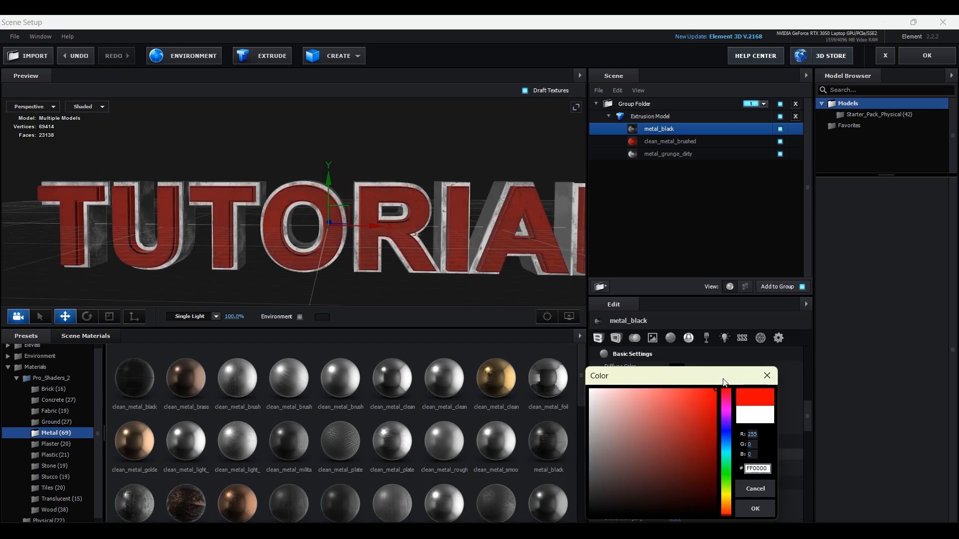
pyautogui.click(760, 506)
pyautogui.moveTo(438, 177); pyautogui.dragTo(488, 151)
# - Raise the extrusion model's UV Repeat to about 2.11 by 1.4, checking the text from behind
pyautogui.click(650, 116)
pyautogui.moveTo(581, 183); pyautogui.dragTo(565, 198)
pyautogui.moveTo(804, 377); pyautogui.dragTo(810, 509)
pyautogui.scroll(3, 758, 390)
pyautogui.moveTo(675, 422); pyautogui.dragTo(704, 421)
pyautogui.moveTo(569, 278); pyautogui.dragTo(525, 278)
pyautogui.moveTo(682, 421); pyautogui.dragTo(700, 422)
pyautogui.moveTo(545, 170); pyautogui.dragTo(651, 173)
pyautogui.moveTo(650, 169); pyautogui.dragTo(497, 163)
pyautogui.hotkey('ctrl', 'z')
# - Set clean_metal_brushed's Z Offset to 0.04 and confirm the scene with OK
pyautogui.click(665, 142)
pyautogui.moveTo(411, 174); pyautogui.dragTo(418, 174)
pyautogui.moveTo(671, 435); pyautogui.dragTo(676, 437)
pyautogui.moveTo(507, 251)
pyautogui.mouseDown()
pyautogui.moveTo(460, 221)
pyautogui.moveTo(500, 200)
pyautogui.moveTo(456, 202)
pyautogui.moveTo(944, 65)
pyautogui.mouseUp()
pyautogui.click(943, 64)
# - Set ambient occlusion to SSAO quality Ultra, 256 samples and intensity 12
pyautogui.click(35, 279)
pyautogui.click(182, 259)
pyautogui.click(180, 335)
pyautogui.scroll(-2, 176, 307)
pyautogui.click(173, 273)
pyautogui.click(174, 363)
pyautogui.click(135, 260)
pyautogui.click(29, 137)
# - Add the 360 lighting preset and rotate it to 99° on X, -35° on Y, 20° on Z
pyautogui.click(43, 182)
pyautogui.click(193, 167)
pyautogui.click(159, 364)
pyautogui.click(54, 205)
pyautogui.scroll(-2, 458, 242)
pyautogui.moveTo(147, 217)
pyautogui.mouseDown()
pyautogui.moveTo(177, 219)
pyautogui.moveTo(117, 230)
pyautogui.mouseUp()
pyautogui.scroll(1, 485, 233)
pyautogui.scroll(-1, 485, 233)
pyautogui.scroll(1, 485, 233)
pyautogui.moveTo(142, 242)
pyautogui.mouseDown()
pyautogui.moveTo(157, 247)
pyautogui.moveTo(146, 249)
pyautogui.mouseUp()
pyautogui.scroll(-1, 455, 232)
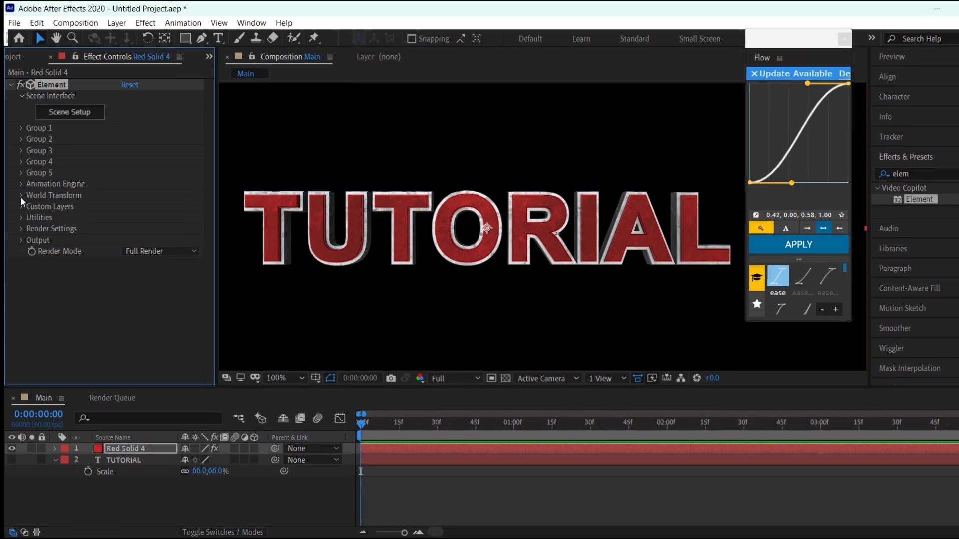
# - Keyframe World Scale from 0 at frame 0 to 1.40 at 1:17
pyautogui.click(18, 198)
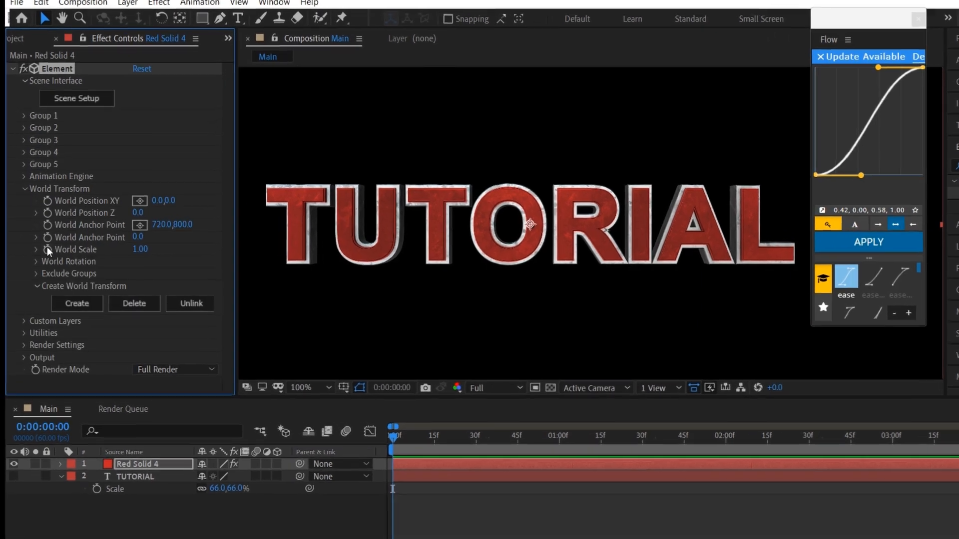
pyautogui.click(43, 248)
pyautogui.click(139, 248)
pyautogui.press('Return')
pyautogui.click(512, 447)
pyautogui.press(';')
pyautogui.click(589, 453)
pyautogui.moveTo(590, 455); pyautogui.dragTo(817, 447)
pyautogui.press('=')
pyautogui.press('-')
pyautogui.click(137, 249)
pyautogui.press('Return')
# - Easy Ease both scale keyframes, shape a steep-starting curve in the Graph Editor and preview
pyautogui.press(';')
pyautogui.moveTo(607, 492); pyautogui.dragTo(385, 505)
pyautogui.press('F9')
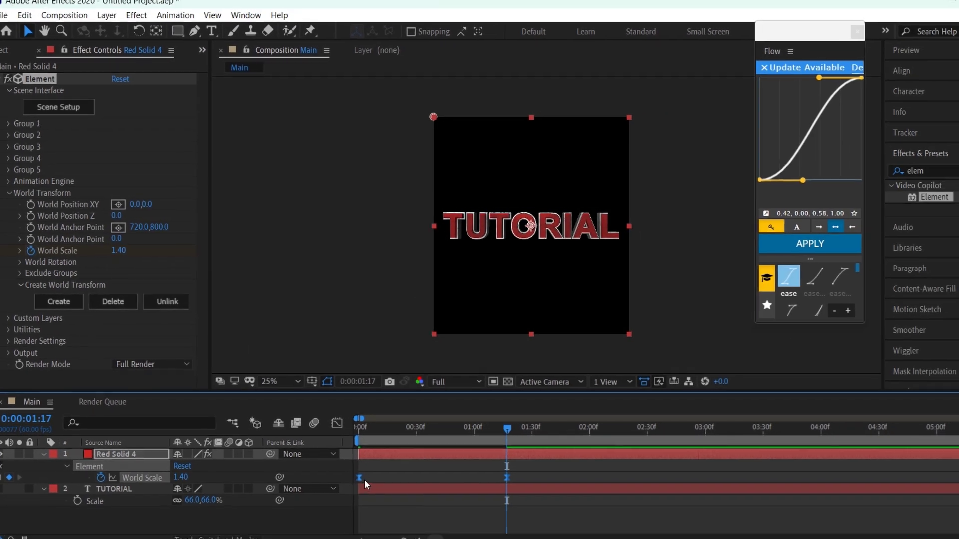
pyautogui.hotkey('shift', 'F3')
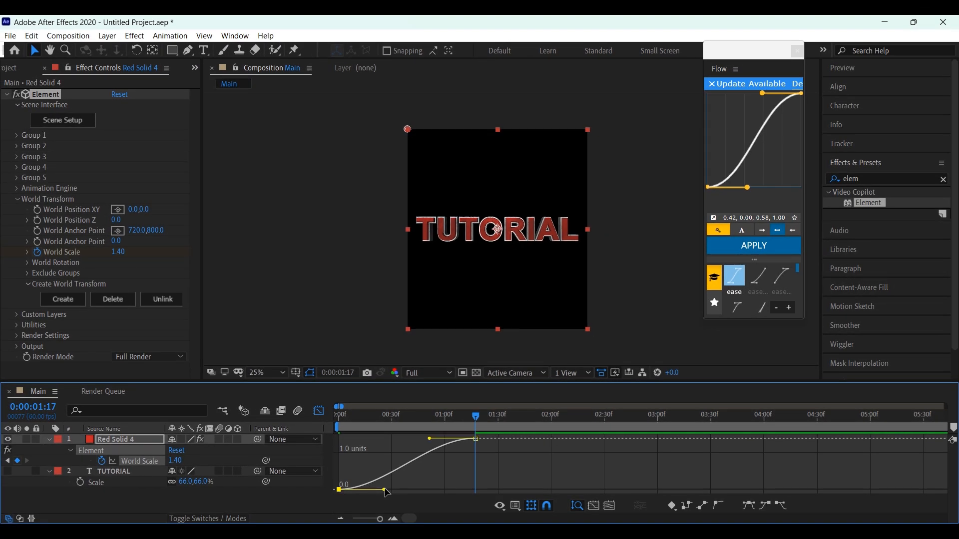
pyautogui.moveTo(384, 492); pyautogui.dragTo(337, 447)
pyautogui.moveTo(428, 441); pyautogui.dragTo(344, 427)
pyautogui.click(341, 418)
pyautogui.press('space')
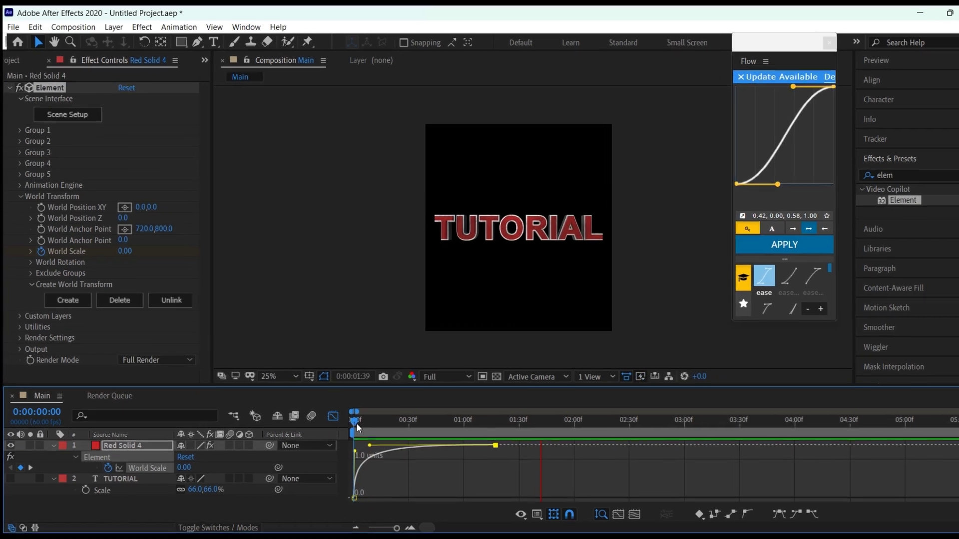
# - Enable Multi-Object in Group 1's Particle Look and keyframe Displace X to 0.16 at 1:17
pyautogui.click(318, 411)
pyautogui.click(17, 135)
pyautogui.click(29, 146)
pyautogui.click(43, 249)
pyautogui.click(135, 260)
pyautogui.scroll(-5, 136, 263)
pyautogui.scroll(2, 54, 276)
pyautogui.click(53, 274)
pyautogui.scroll(-2, 69, 274)
pyautogui.press('u')
pyautogui.moveTo(468, 458); pyautogui.dragTo(592, 460)
pyautogui.press('Return')
pyautogui.press('Home')
pyautogui.scroll(2, 97, 187)
# - Keyframe X Rotation to -19° and reshape the keyframes' speed curve
pyautogui.click(80, 193)
pyautogui.moveTo(599, 449); pyautogui.dragTo(592, 451)
pyautogui.click(151, 191)
pyautogui.write('-19')
pyautogui.press('Return')
pyautogui.moveTo(528, 468); pyautogui.dragTo(348, 476)
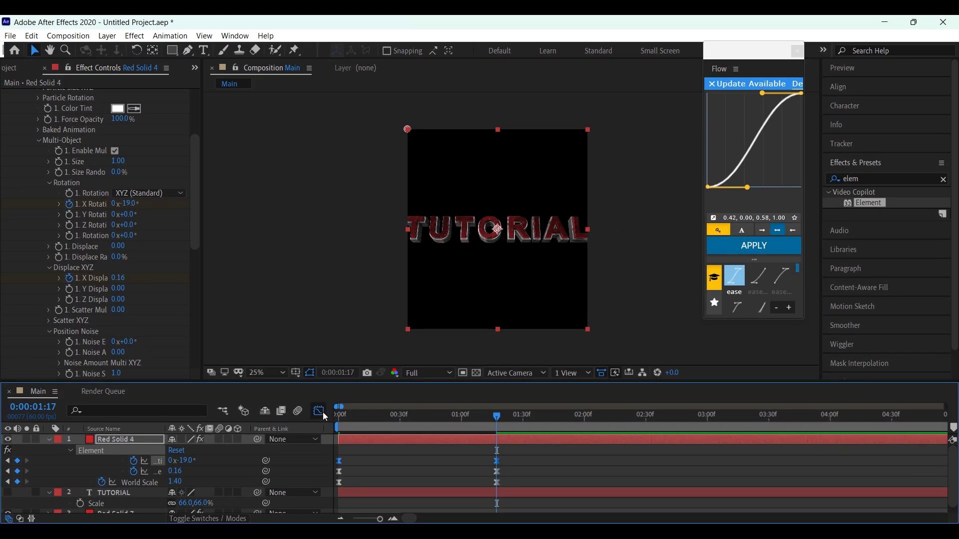
pyautogui.click(319, 412)
pyautogui.moveTo(664, 416); pyautogui.dragTo(340, 422)
pyautogui.press('space')
pyautogui.click(318, 418)
# - Keyframe the per-letter Rotation to about -21° and preview the fly-in
pyautogui.click(83, 231)
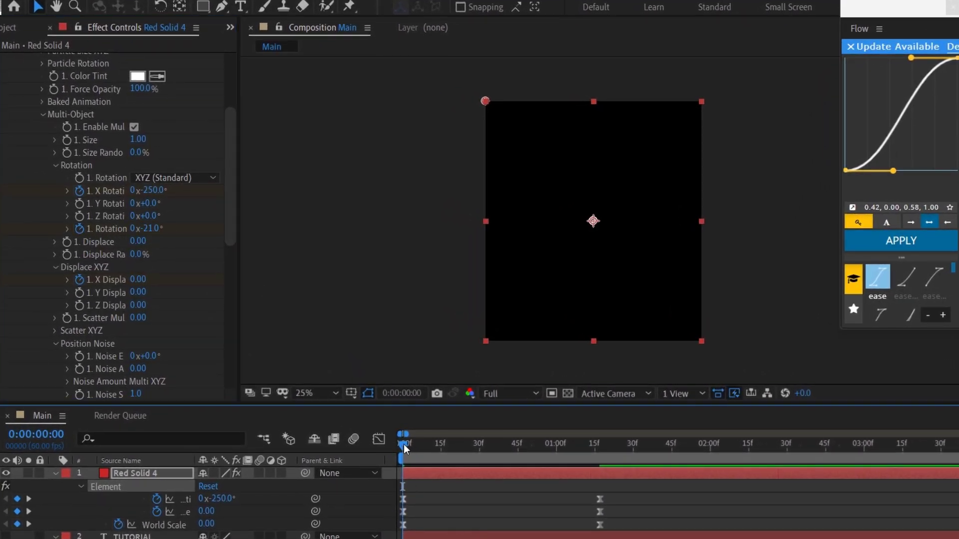
pyautogui.moveTo(405, 447); pyautogui.dragTo(606, 448)
pyautogui.click(152, 229)
pyautogui.press('u')
pyautogui.press('u')
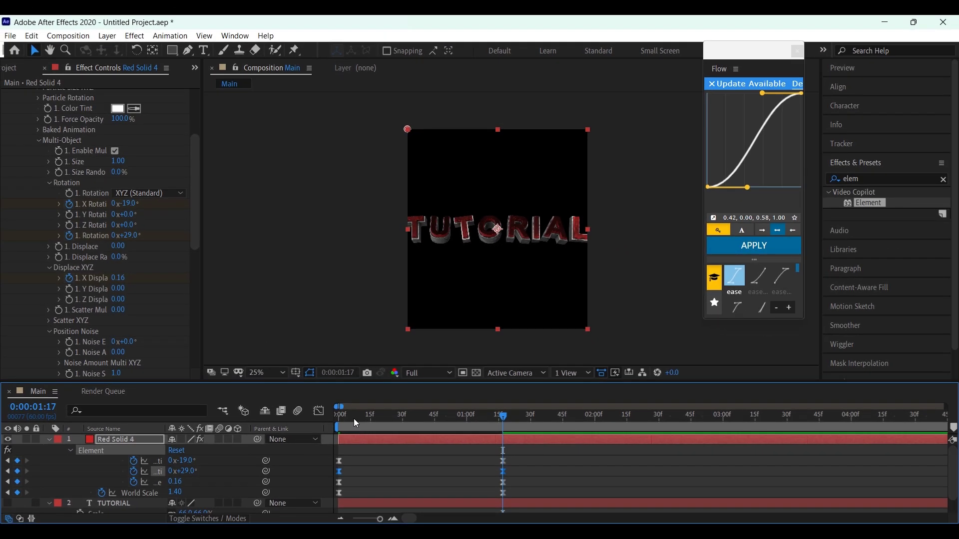
pyautogui.moveTo(354, 419); pyautogui.dragTo(341, 423)
pyautogui.press('space')
# - Keyframe X and Z Scatter, with X Scatter reaching 214 at 2:23
pyautogui.press('space')
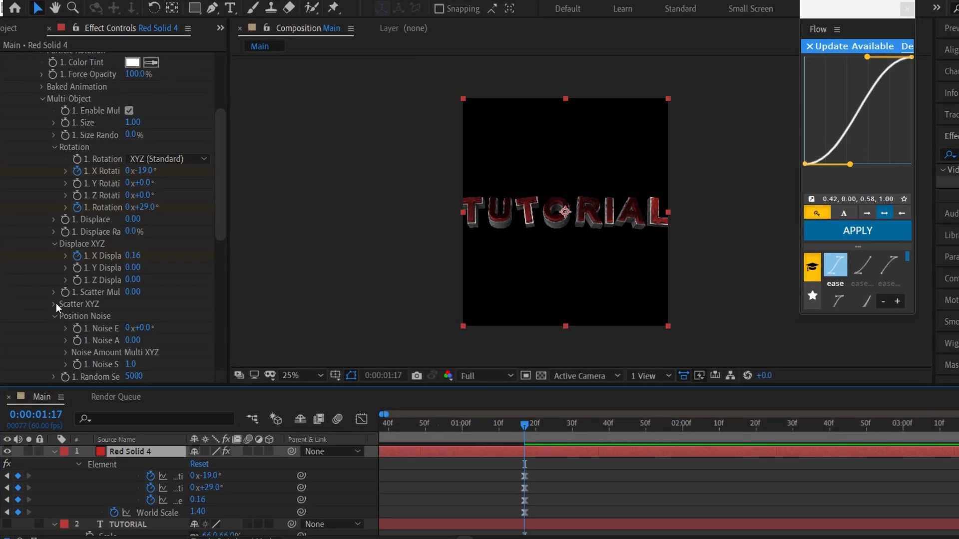
pyautogui.click(56, 304)
pyautogui.scroll(-1, 52, 301)
pyautogui.click(78, 285)
pyautogui.click(77, 309)
pyautogui.scroll(-1, 528, 460)
pyautogui.scroll(1, 532, 455)
pyautogui.press('u')
pyautogui.press('u')
pyautogui.scroll(-1, 537, 457)
pyautogui.press('-')
pyautogui.moveTo(532, 429); pyautogui.dragTo(650, 431)
pyautogui.scroll(2, 643, 463)
pyautogui.click(133, 284)
pyautogui.write('214')
pyautogui.click(133, 296)
# - Ease the scatter keyframes in the speed graph so speed peaks earlier and smooths out
pyautogui.click(658, 453)
pyautogui.scroll(-1, 649, 462)
pyautogui.press('Home')
pyautogui.moveTo(662, 477)
pyautogui.mouseDown()
pyautogui.moveTo(523, 489)
pyautogui.moveTo(522, 500)
pyautogui.mouseUp()
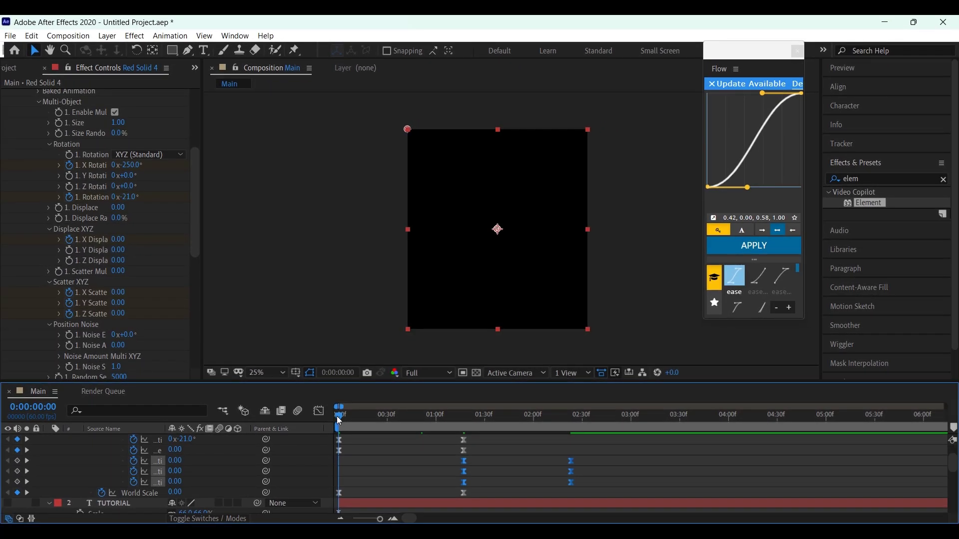
pyautogui.press('k')
pyautogui.click(318, 411)
pyautogui.click(516, 507)
pyautogui.click(546, 389)
pyautogui.moveTo(590, 472)
pyautogui.mouseDown()
pyautogui.moveTo(465, 490)
pyautogui.moveTo(481, 491)
pyautogui.mouseUp()
pyautogui.moveTo(384, 491)
pyautogui.click(461, 418)
pyautogui.moveTo(543, 492); pyautogui.dragTo(566, 484)
pyautogui.click(441, 421)
# - Preview the scatter animation from the start in the layer bars view
pyautogui.click(320, 413)
pyautogui.press('space')
pyautogui.click(347, 419)
pyautogui.click(341, 424)
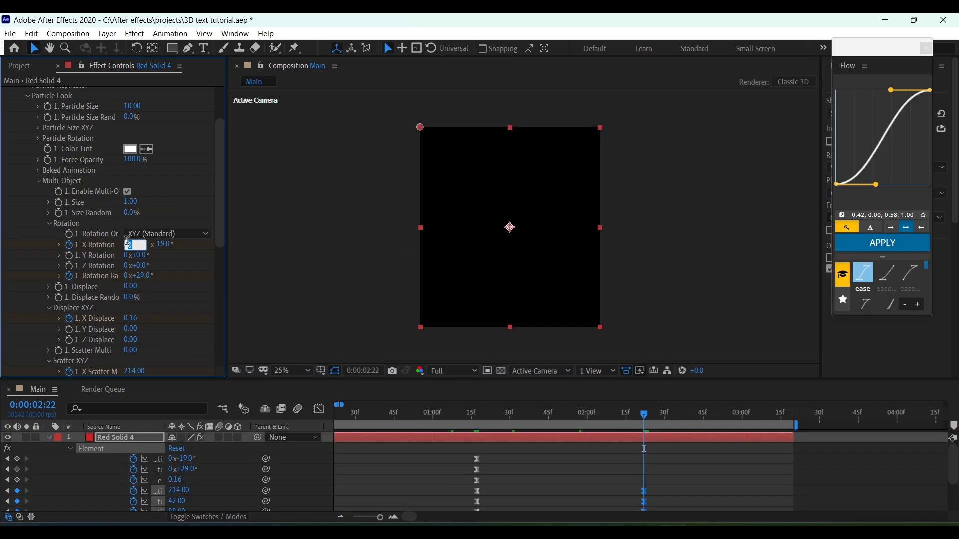
pyautogui.write('2')
# - Set X Rotation to 2x+55° as a new keyframe and ease its speed curve
pyautogui.press('Tab')
pyautogui.write('55')
pyautogui.press('Return')
pyautogui.click(361, 417)
pyautogui.moveTo(718, 507); pyautogui.dragTo(668, 507)
# - Retime the 15f rotation keyframe and preview the spinning explosion
pyautogui.click(494, 431)
pyautogui.click(541, 507)
pyautogui.moveTo(495, 429)
pyautogui.mouseDown()
pyautogui.moveTo(516, 422)
pyautogui.moveTo(485, 424)
pyautogui.mouseUp()
pyautogui.press('-')
pyautogui.click(381, 421)
pyautogui.press('space')
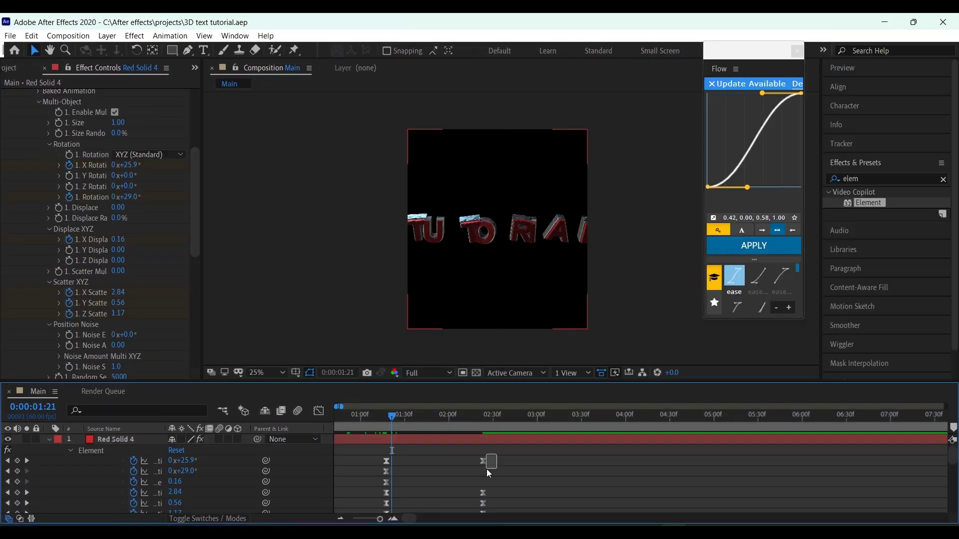
# - Select a group of keyframes and preview again from the start
pyautogui.moveTo(487, 469)
pyautogui.mouseDown()
pyautogui.moveTo(471, 511)
pyautogui.moveTo(477, 482)
pyautogui.moveTo(569, 463)
pyautogui.mouseUp()
pyautogui.press('-')
pyautogui.click(341, 417)
pyautogui.press('space')
pyautogui.press('space')
pyautogui.press('space')
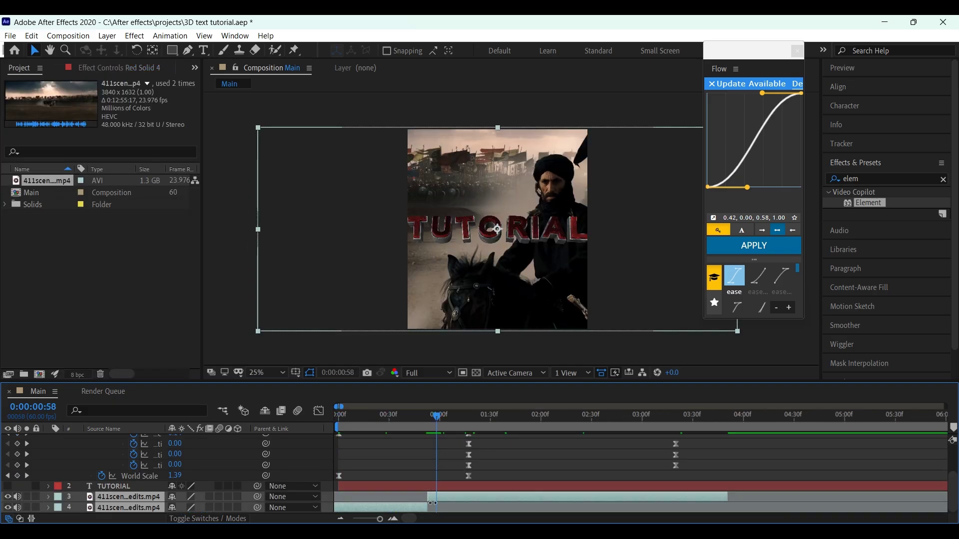
# - Pre-compose the background layers as Pre-comp 1 and use it as Custom Layer 1
pyautogui.hotkey('ctrl', 'shift', 'c')
pyautogui.click(498, 360)
pyautogui.click(31, 226)
pyautogui.scroll(-3, 46, 217)
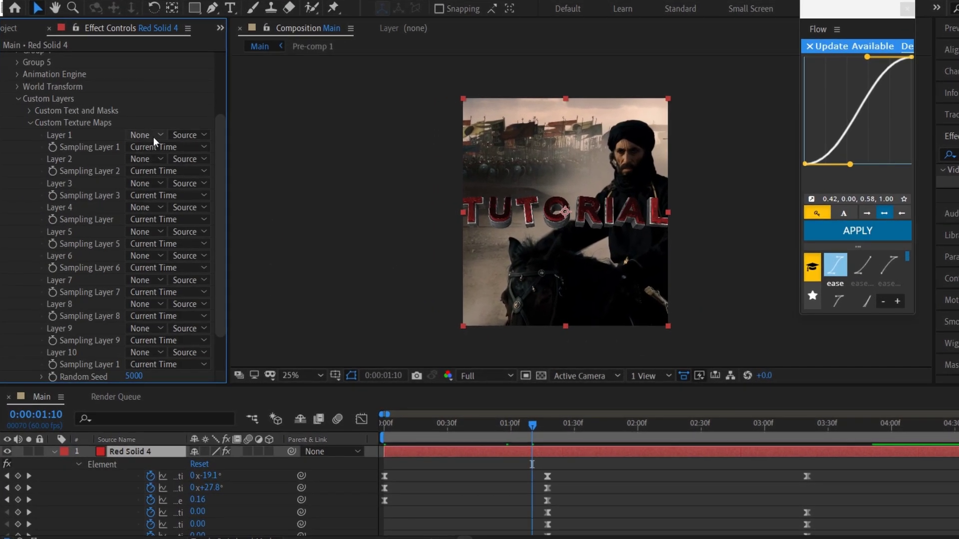
pyautogui.click(153, 137)
pyautogui.click(162, 197)
pyautogui.click(17, 98)
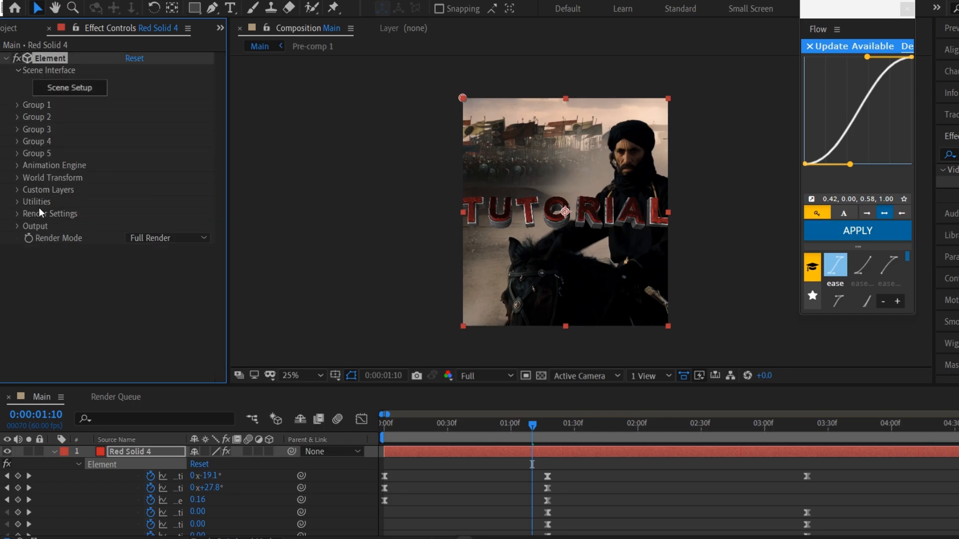
# - Assign Custom Layer 1 as the metal_grunge_dirty material's Environment texture in Scene Setup
pyautogui.click(80, 88)
pyautogui.click(654, 156)
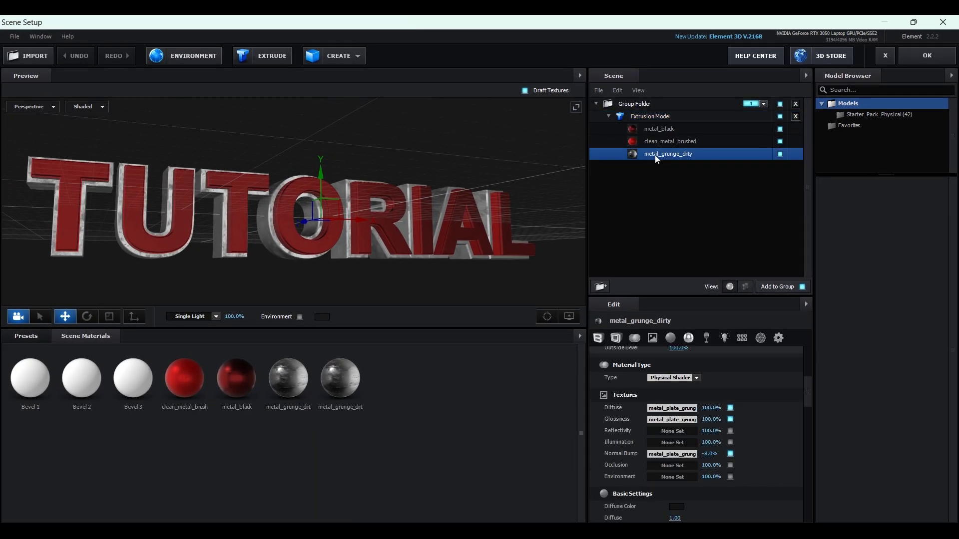
pyautogui.scroll(-3, 754, 433)
pyautogui.click(680, 411)
pyautogui.click(671, 344)
pyautogui.click(711, 363)
pyautogui.click(802, 513)
pyautogui.moveTo(408, 269)
pyautogui.mouseDown()
pyautogui.moveTo(428, 175)
pyautogui.moveTo(460, 175)
pyautogui.moveTo(375, 207)
pyautogui.moveTo(669, 410)
pyautogui.mouseUp()
# - Tone down the environment texture's input and output levels and confirm
pyautogui.click(669, 409)
pyautogui.moveTo(667, 481)
pyautogui.mouseDown()
pyautogui.moveTo(698, 481)
pyautogui.moveTo(673, 468)
pyautogui.mouseUp()
pyautogui.moveTo(840, 469); pyautogui.dragTo(797, 480)
pyautogui.click(814, 509)
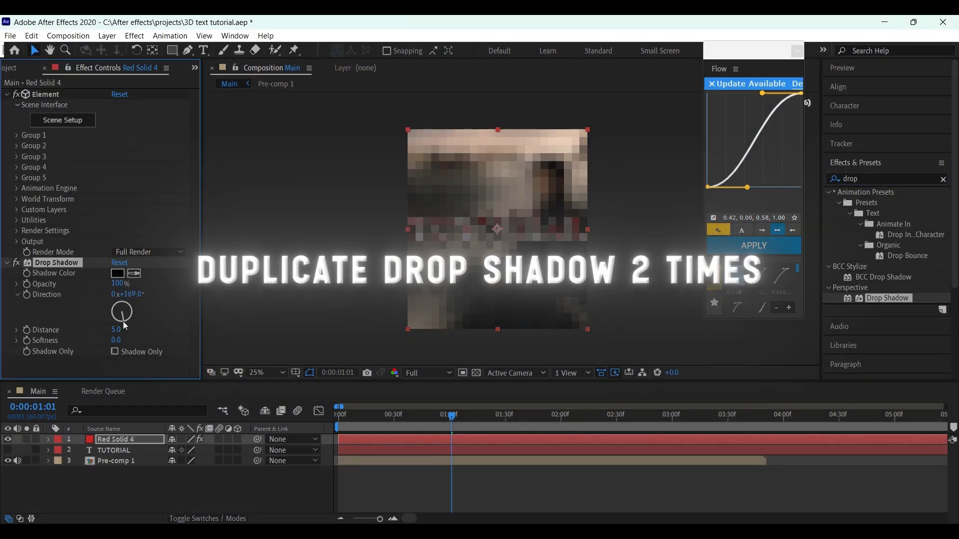
# - Set the Drop Shadow direction to 178° and adjust its distance from the text
pyautogui.moveTo(124, 295); pyautogui.dragTo(149, 294)
pyautogui.moveTo(115, 330); pyautogui.dragTo(122, 332)
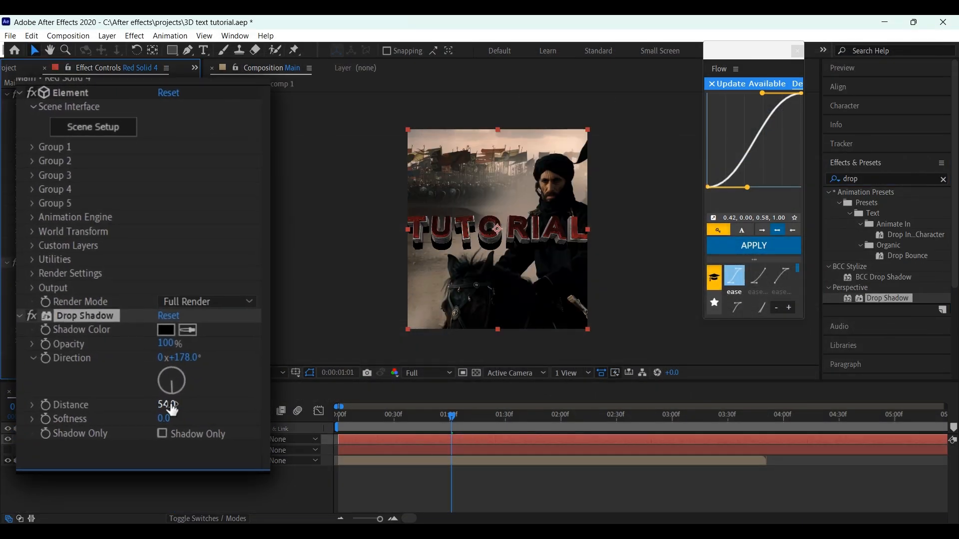
pyautogui.moveTo(170, 409); pyautogui.dragTo(177, 429)
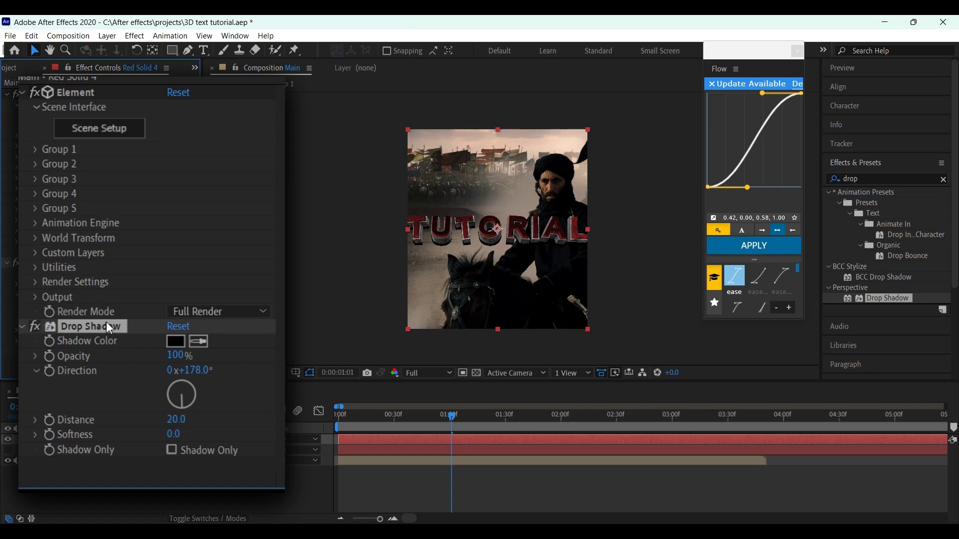
# - Duplicate the shadow twice, making the second (63% opacity) and third softer and fainter
pyautogui.hotkey('ctrl', 'd')
pyautogui.moveTo(174, 388); pyautogui.dragTo(158, 388)
pyautogui.moveTo(172, 465); pyautogui.dragTo(243, 467)
pyautogui.hotkey('ctrl', 'd')
pyautogui.moveTo(174, 387); pyautogui.dragTo(169, 405)
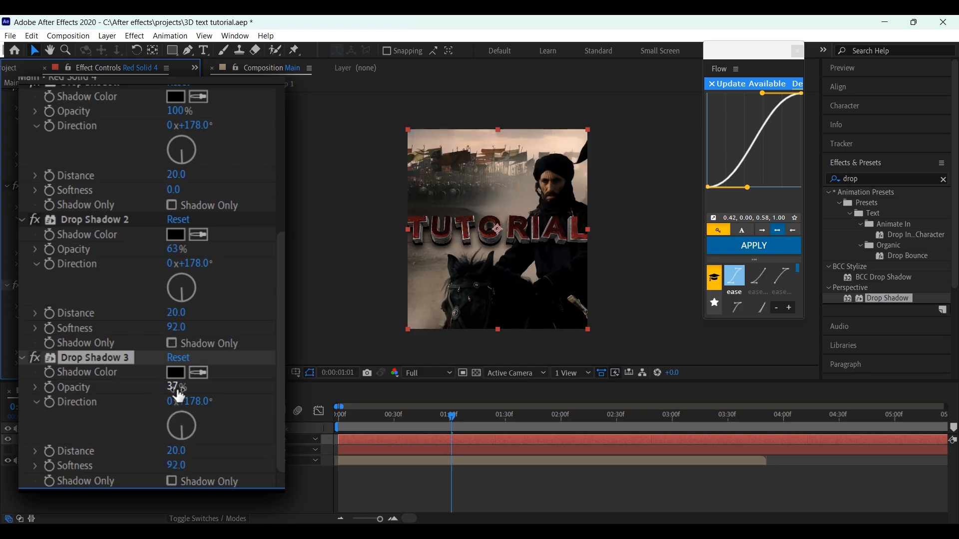
pyautogui.moveTo(182, 466); pyautogui.dragTo(205, 460)
pyautogui.click(339, 414)
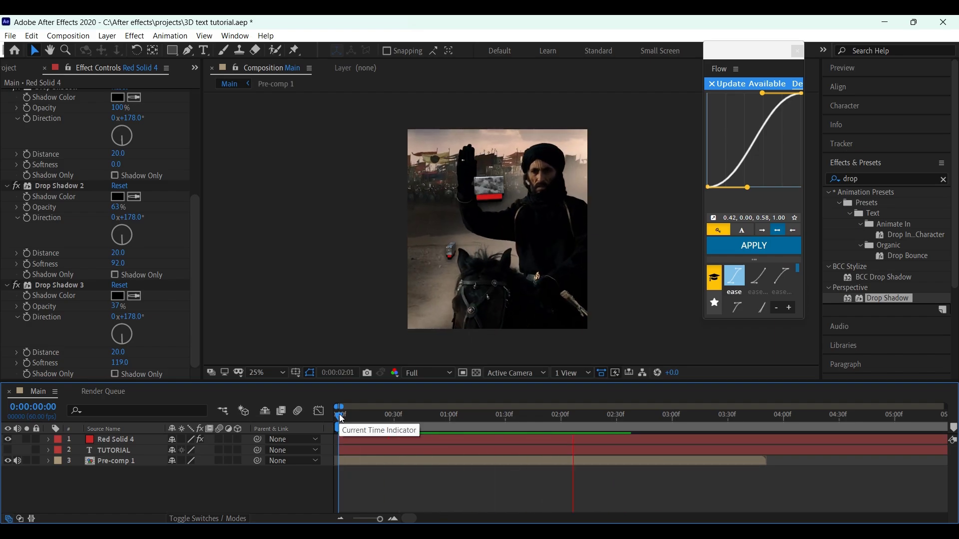
# - Duplicate Red Solid 4 and apply Deep Glow with radius reduced to 81
pyautogui.click(496, 440)
pyautogui.hotkey('ctrl', 'd')
pyautogui.doubleClick(851, 178)
pyautogui.write('deep gl')
pyautogui.moveTo(873, 203); pyautogui.dragTo(470, 447)
pyautogui.scroll(3, 47, 289)
pyautogui.moveTo(51, 281); pyautogui.dragTo(56, 155)
pyautogui.moveTo(120, 204)
pyautogui.mouseDown()
pyautogui.moveTo(86, 205)
pyautogui.moveTo(121, 217)
pyautogui.mouseUp()
pyautogui.press('.')
pyautogui.press(',')
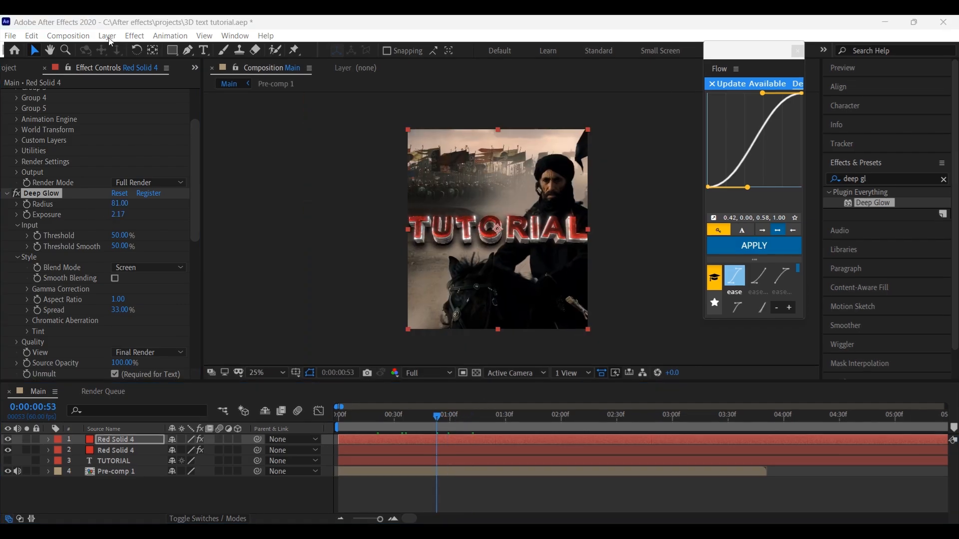
# - Add Spot Light 1 with a chosen colour, placed at the comp's left edge aimed across the text
pyautogui.click(108, 35)
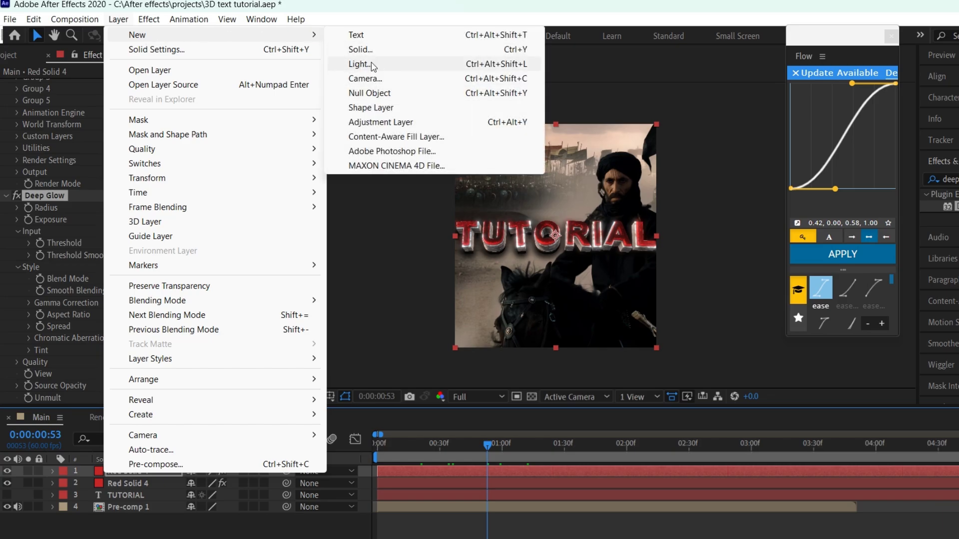
pyautogui.click(373, 67)
pyautogui.click(525, 171)
pyautogui.click(901, 315)
pyautogui.click(485, 425)
pyautogui.scroll(2, 509, 225)
pyautogui.moveTo(496, 218)
pyautogui.mouseDown()
pyautogui.moveTo(314, 231)
pyautogui.moveTo(368, 236)
pyautogui.mouseUp()
pyautogui.moveTo(273, 208); pyautogui.dragTo(214, 175)
pyautogui.moveTo(341, 219); pyautogui.dragTo(353, 217)
# - Add Spot Light 2 with a yellowish colour on the right side and preview
pyautogui.click(113, 40)
pyautogui.click(323, 75)
pyautogui.click(472, 179)
pyautogui.click(815, 448)
pyautogui.moveTo(821, 458); pyautogui.dragTo(821, 449)
pyautogui.click(913, 311)
pyautogui.click(485, 425)
pyautogui.moveTo(509, 211)
pyautogui.mouseDown()
pyautogui.moveTo(653, 213)
pyautogui.moveTo(591, 274)
pyautogui.moveTo(619, 288)
pyautogui.moveTo(547, 244)
pyautogui.mouseUp()
pyautogui.scroll(-1, 592, 273)
pyautogui.scroll(1, 547, 249)
pyautogui.scroll(-1, 549, 253)
pyautogui.click(339, 420)
pyautogui.press('space')
pyautogui.click(340, 418)
pyautogui.press('space')
pyautogui.press('space')
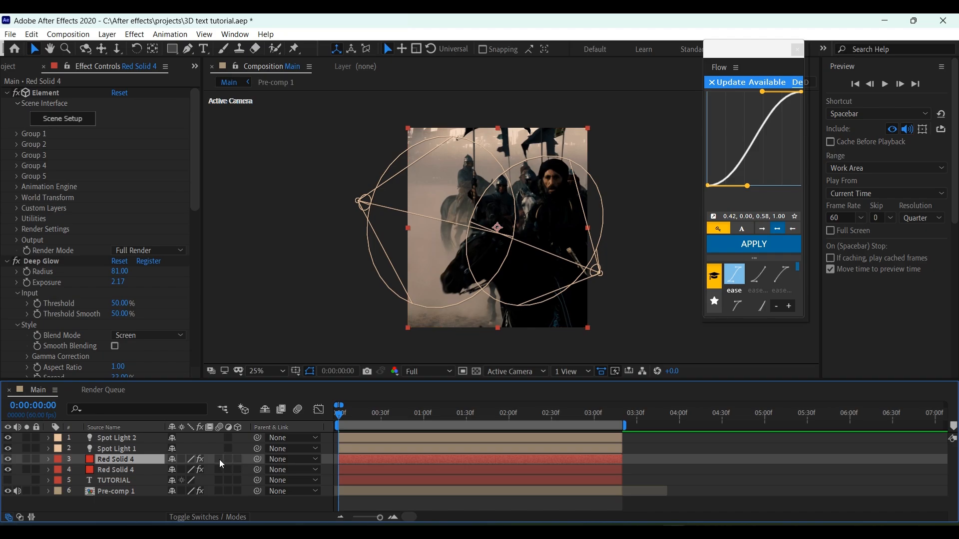